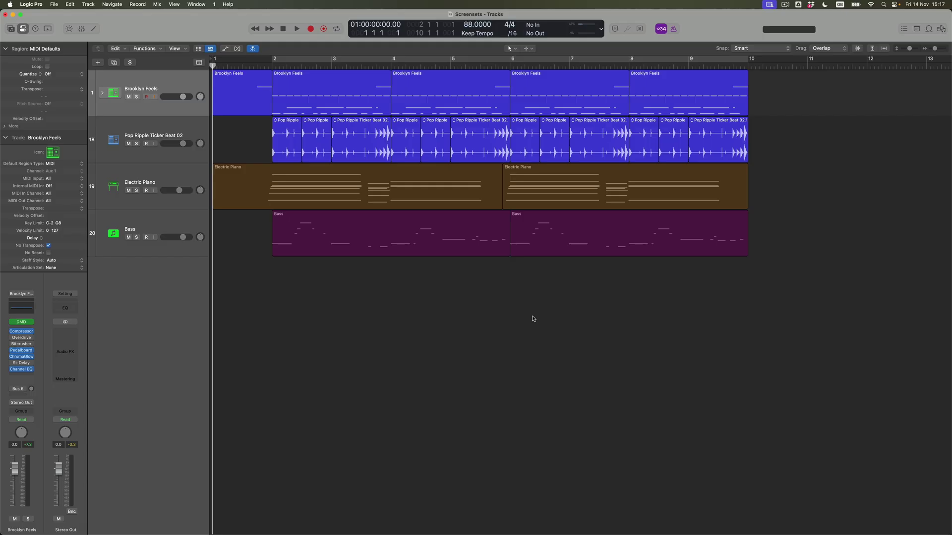
pyautogui.doubleClick(403, 243)
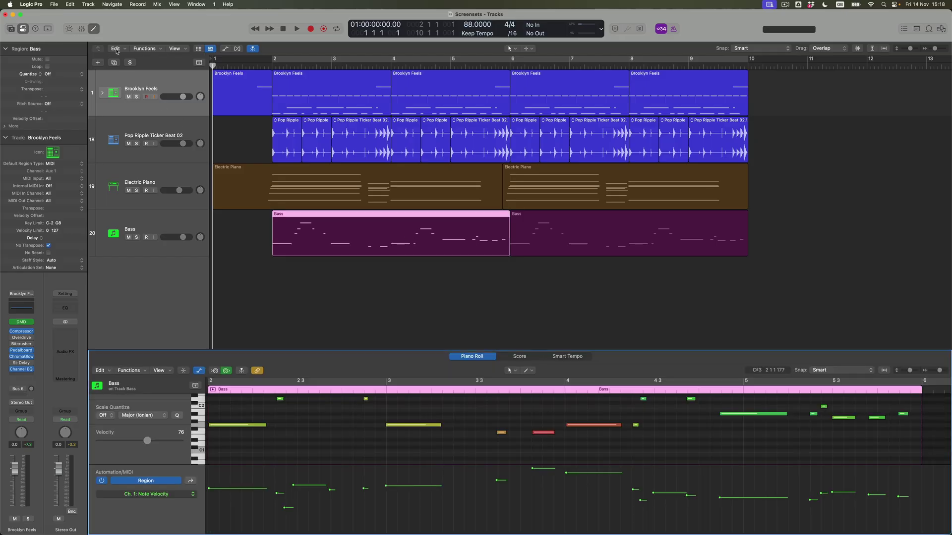
pyautogui.click(96, 30)
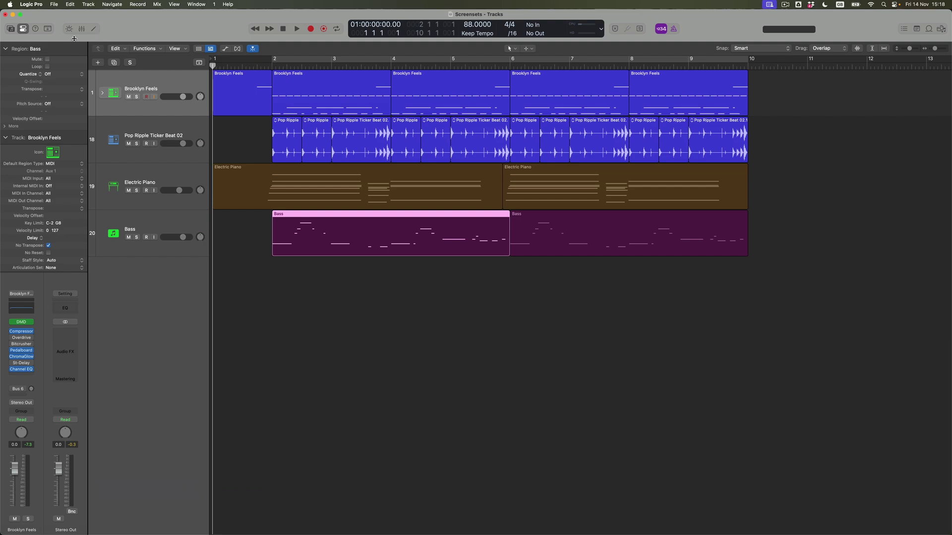
pyautogui.click(82, 29)
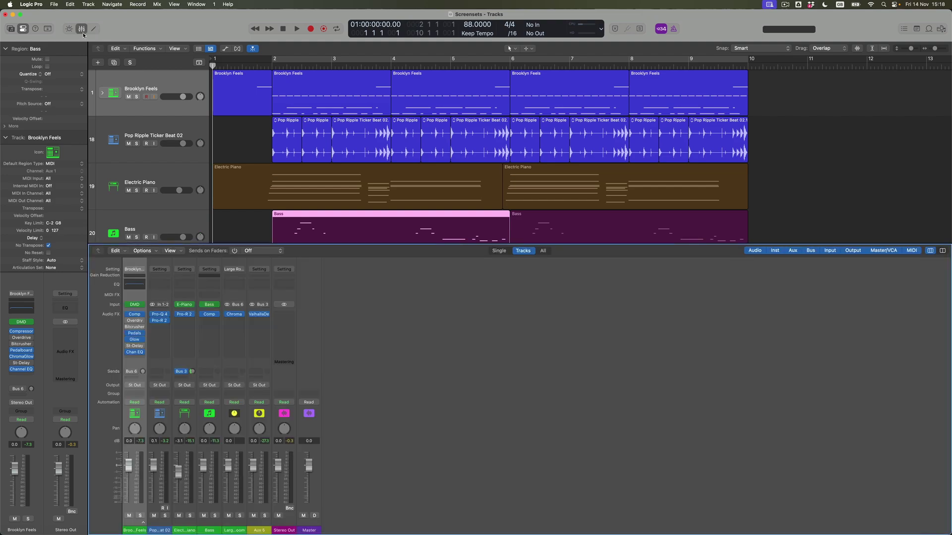
pyautogui.click(82, 29)
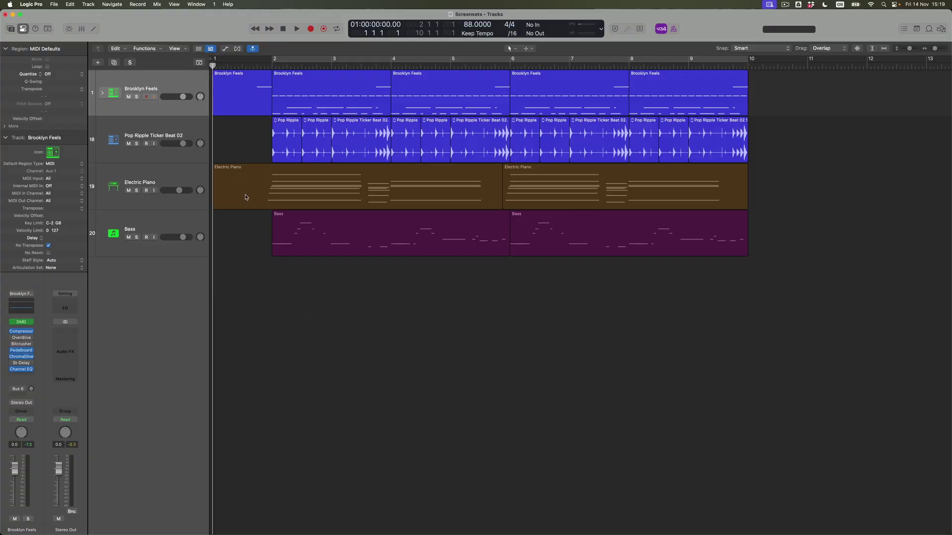
# Start duplicating screenset 1 from the screenset menu, proposing new screenset number 2
pyautogui.click(215, 5)
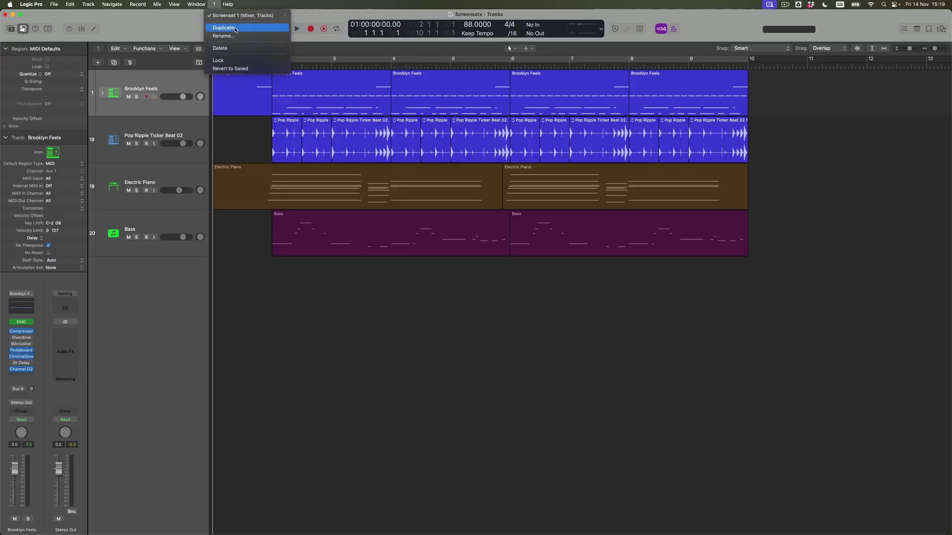
pyautogui.click(235, 30)
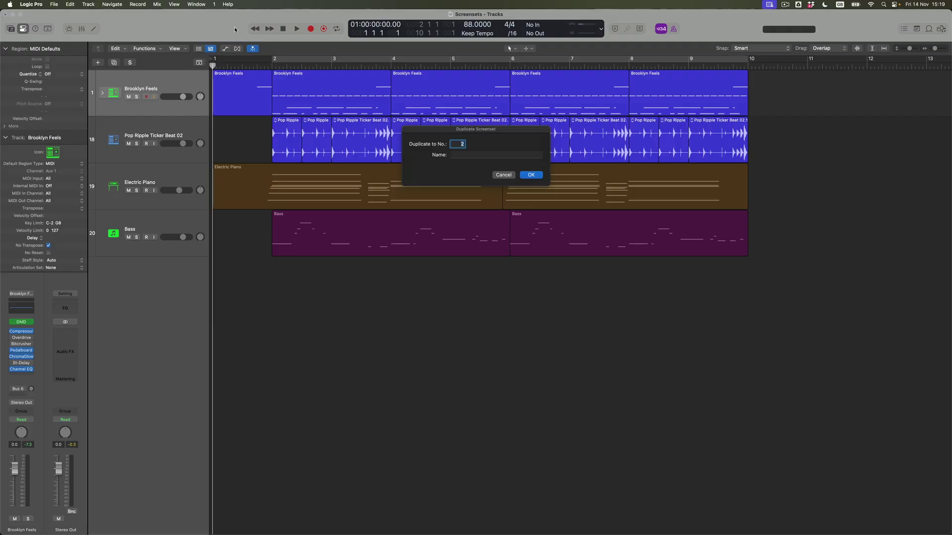
# Name the duplicate 'Sound Browsing' and confirm it as screenset 2
pyautogui.click(473, 156)
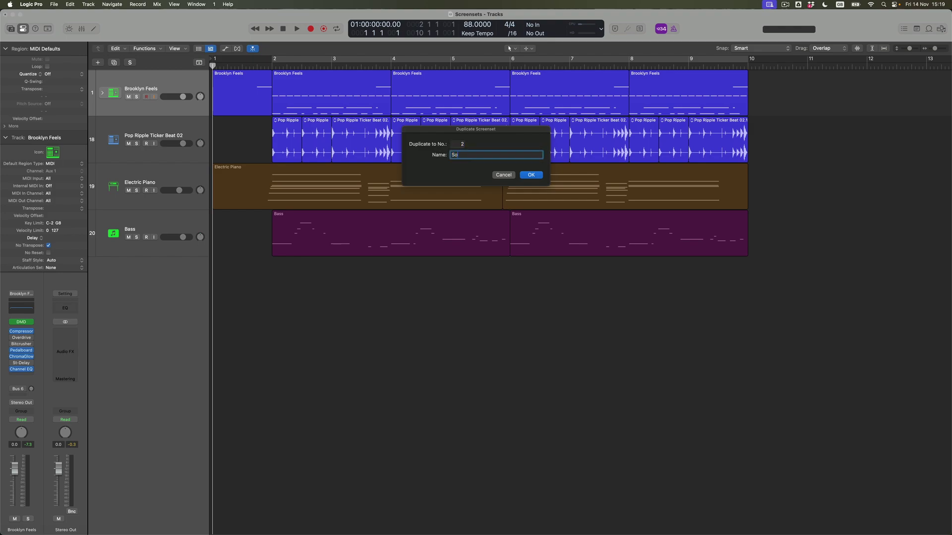
pyautogui.write('Sound Browsing')
pyautogui.click(530, 175)
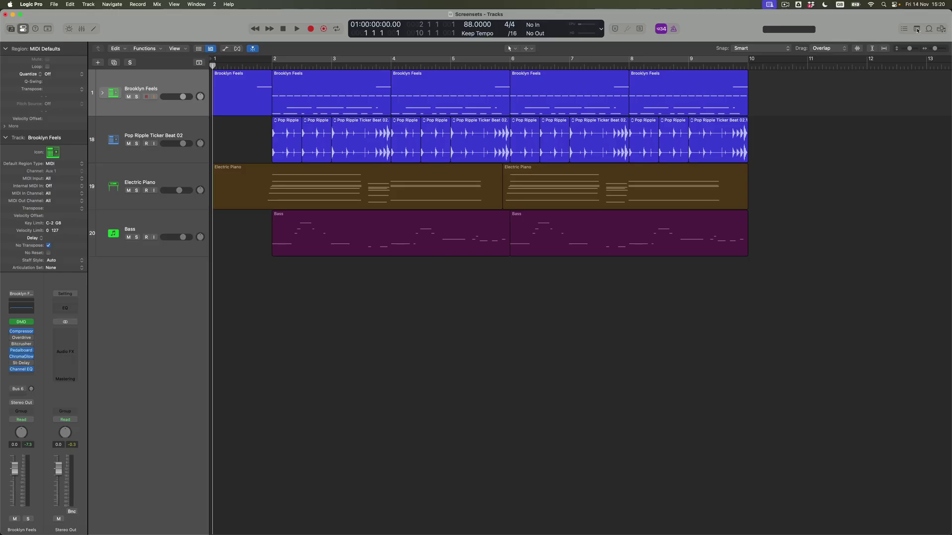
# Show the Apple Loops browser on its Instrument view and the Library beside the tracks
pyautogui.click(930, 30)
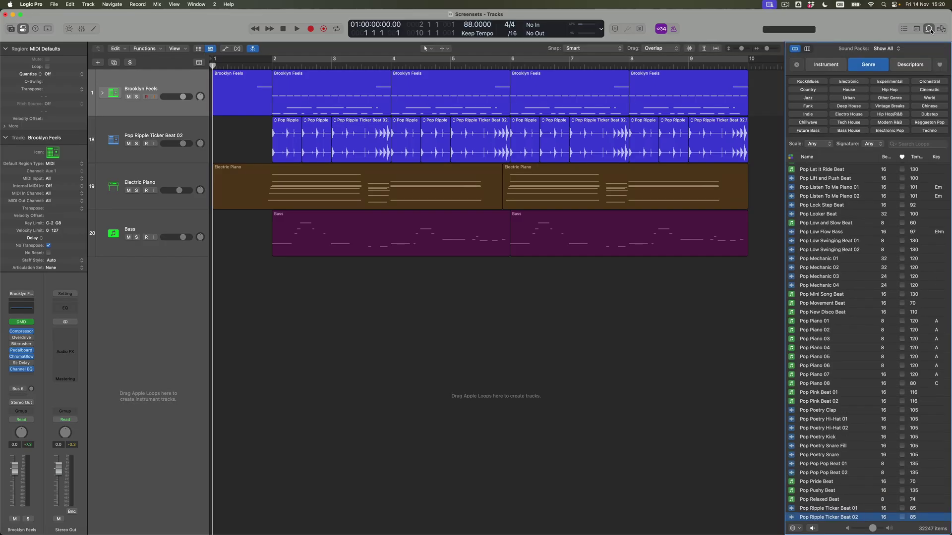
pyautogui.click(837, 65)
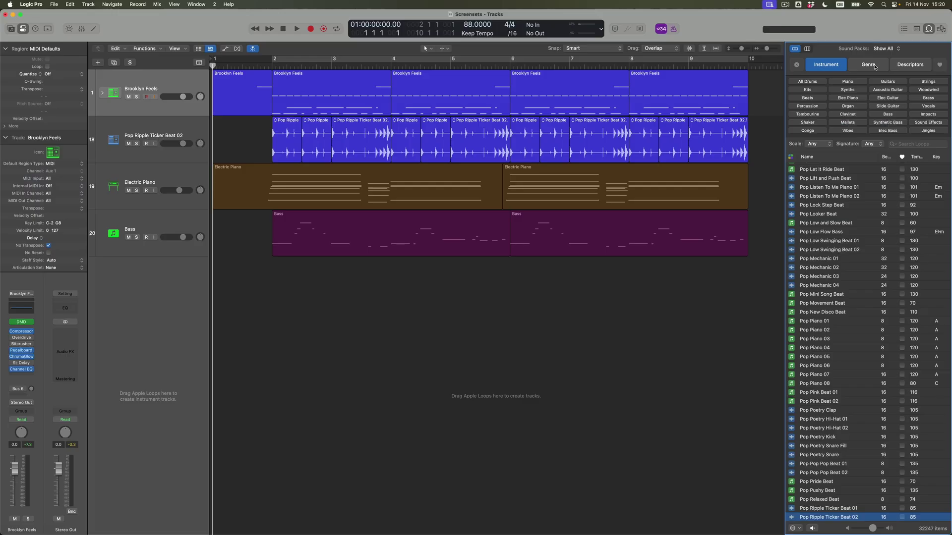
pyautogui.click(11, 29)
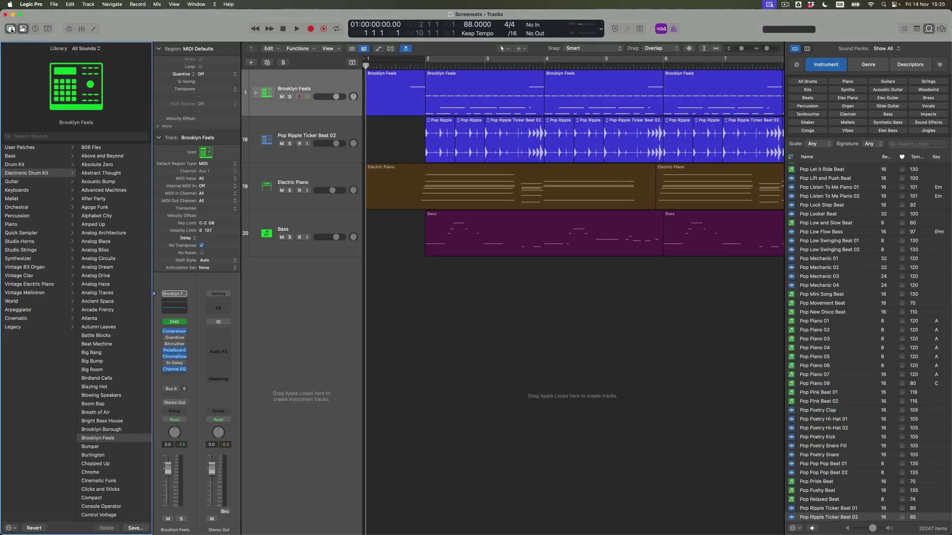
# Switch from screenset 1 to screenset 2 and back, ending on screenset 1
pyautogui.press('1')
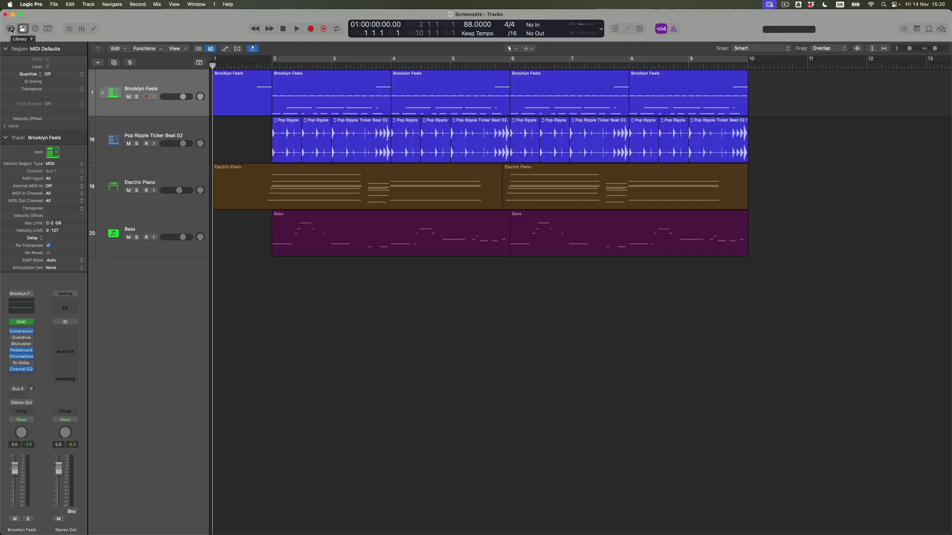
pyautogui.press('2')
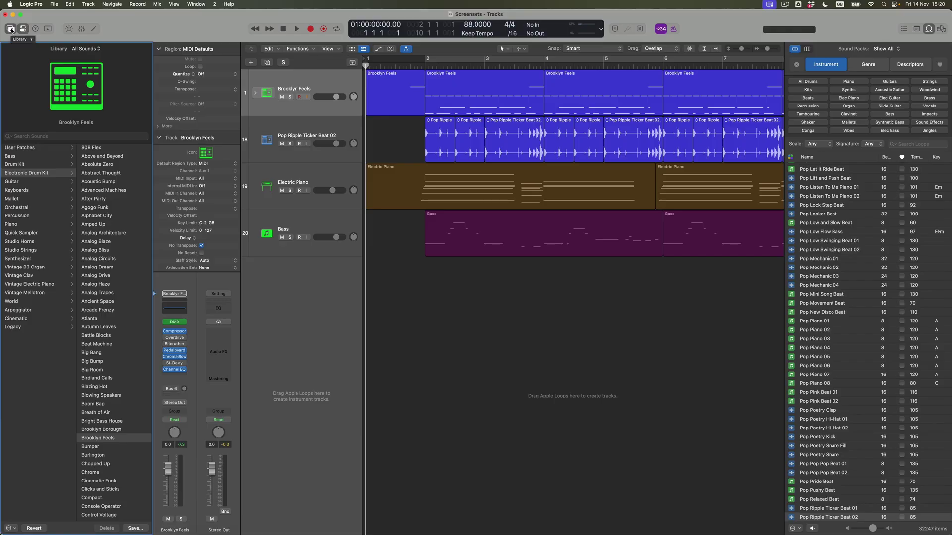
pyautogui.press('1')
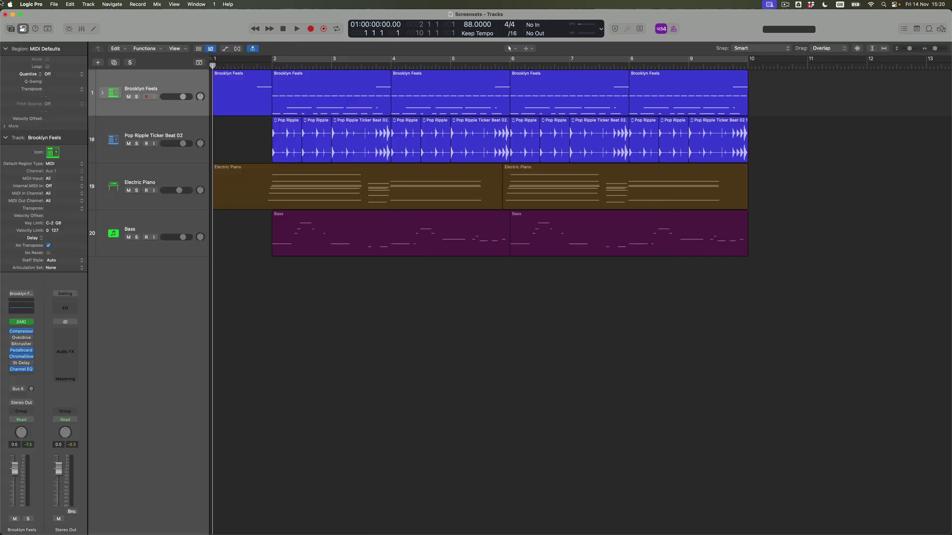
# Duplicate the current screenset as screenset 3, naming it MIDI Editing
pyautogui.click(214, 4)
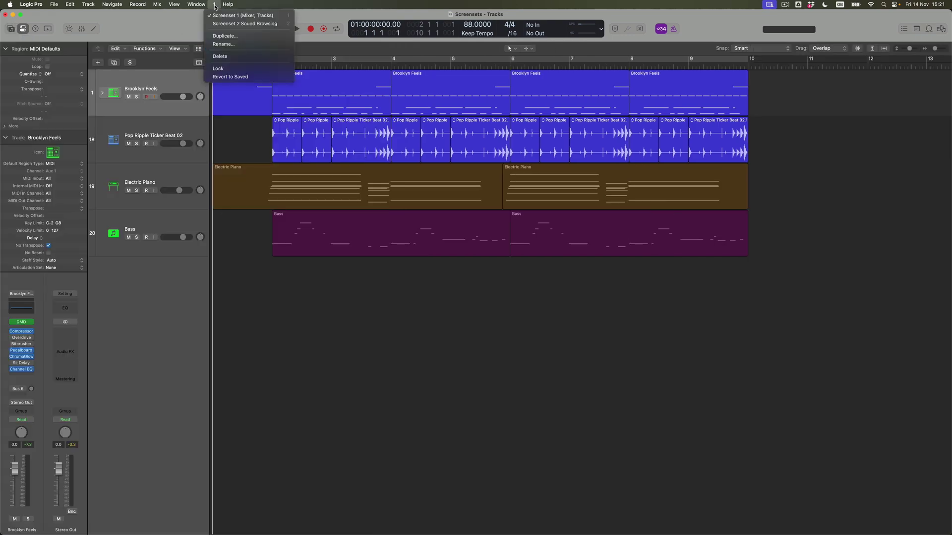
pyautogui.click(228, 35)
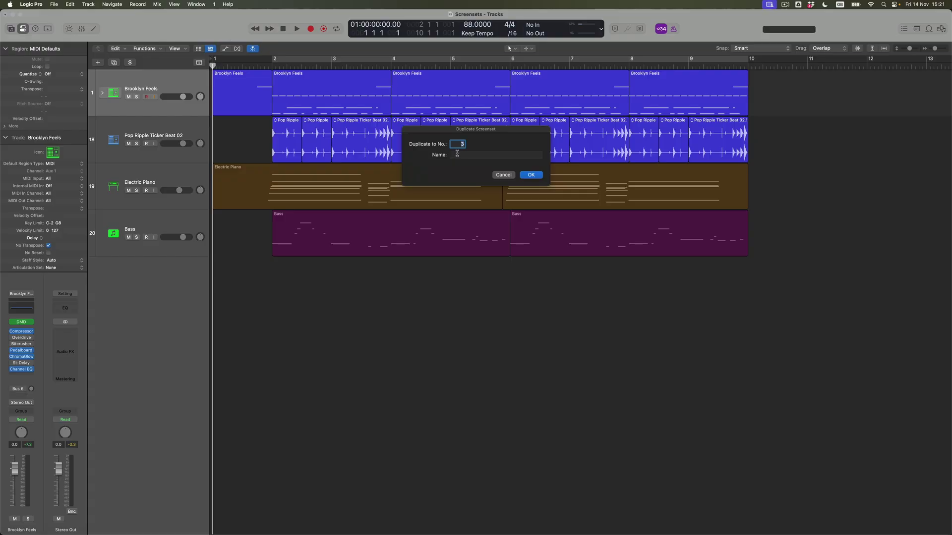
pyautogui.press('Tab')
pyautogui.write('MI')
pyautogui.click(531, 175)
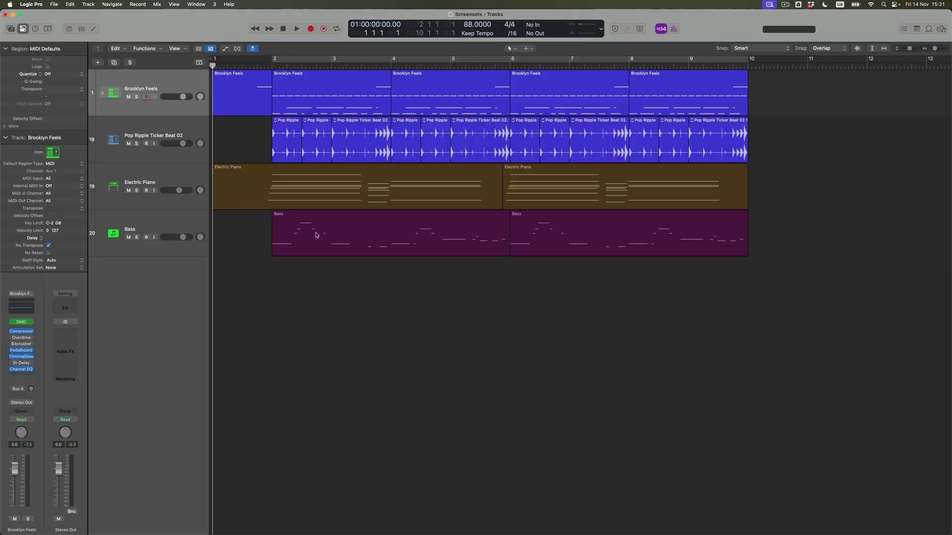
# Open the first Bass region in the Piano Roll, hide its automation lane, and enlarge it
pyautogui.click(337, 241)
pyautogui.press('e')
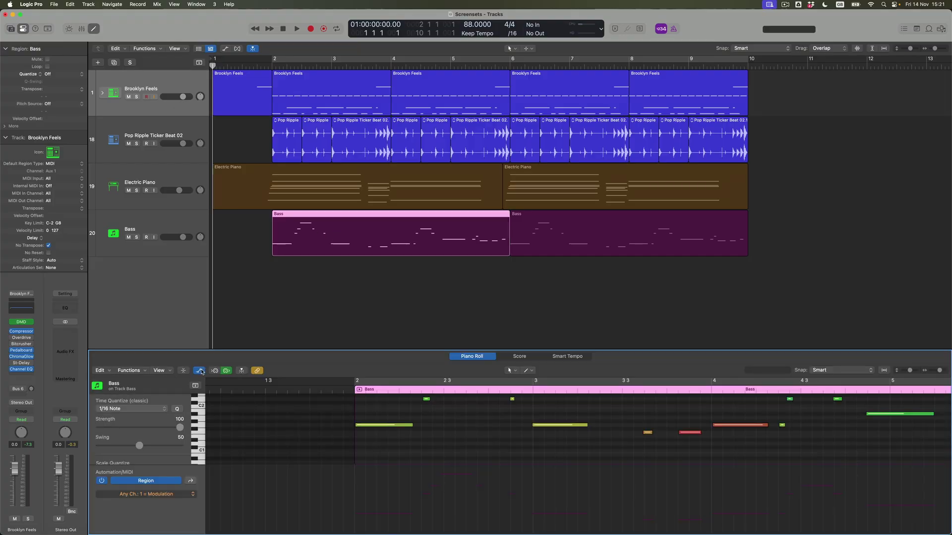
pyautogui.click(195, 385)
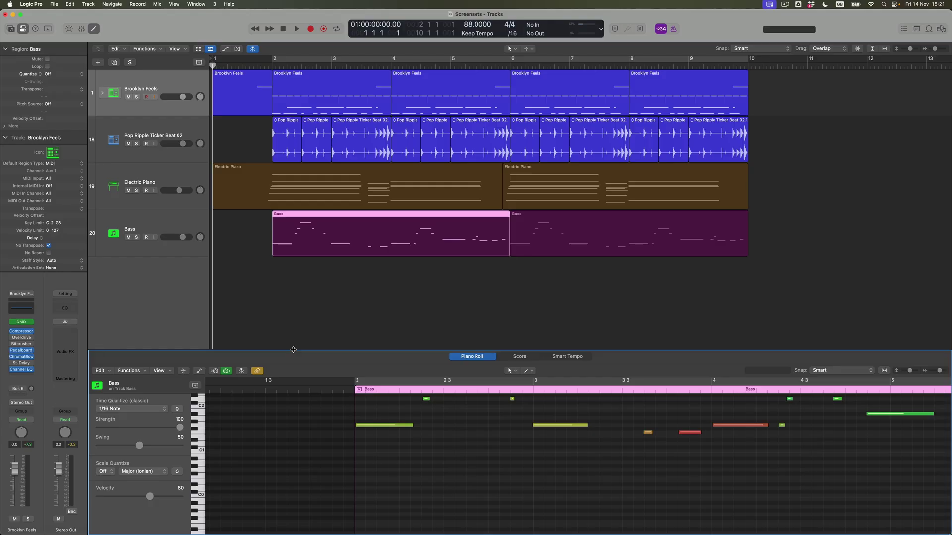
pyautogui.moveTo(293, 350); pyautogui.dragTo(297, 164)
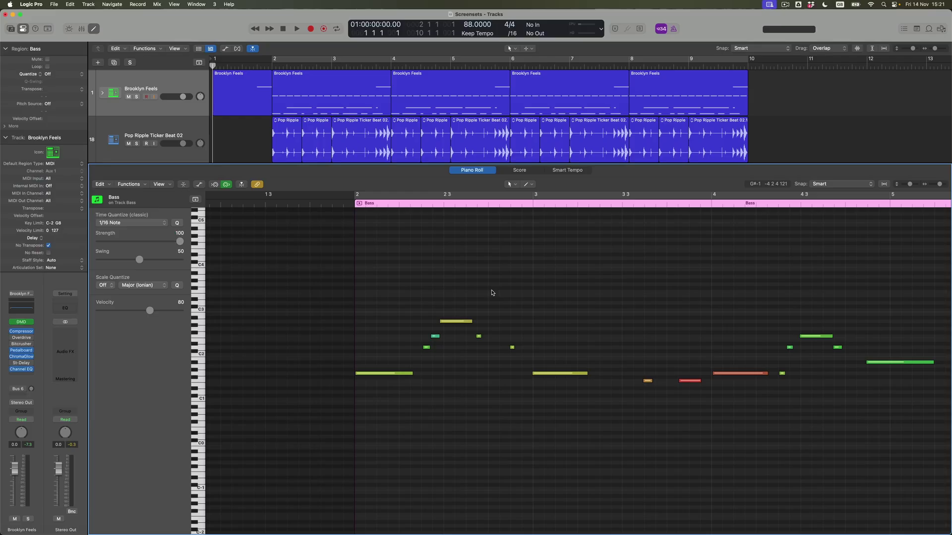
# Cycle through screensets 1 and 2, settling on the MIDI Editing screenset 3
pyautogui.press('1')
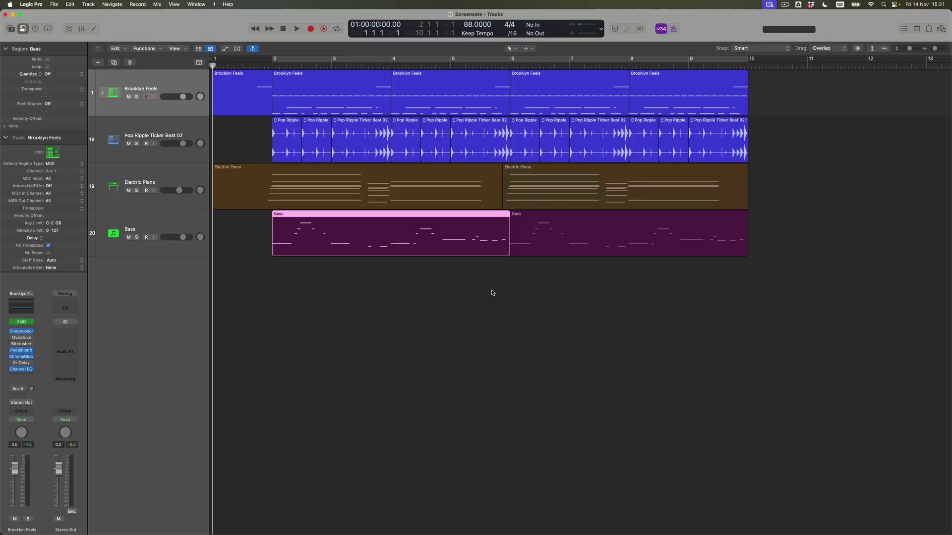
pyautogui.press('2')
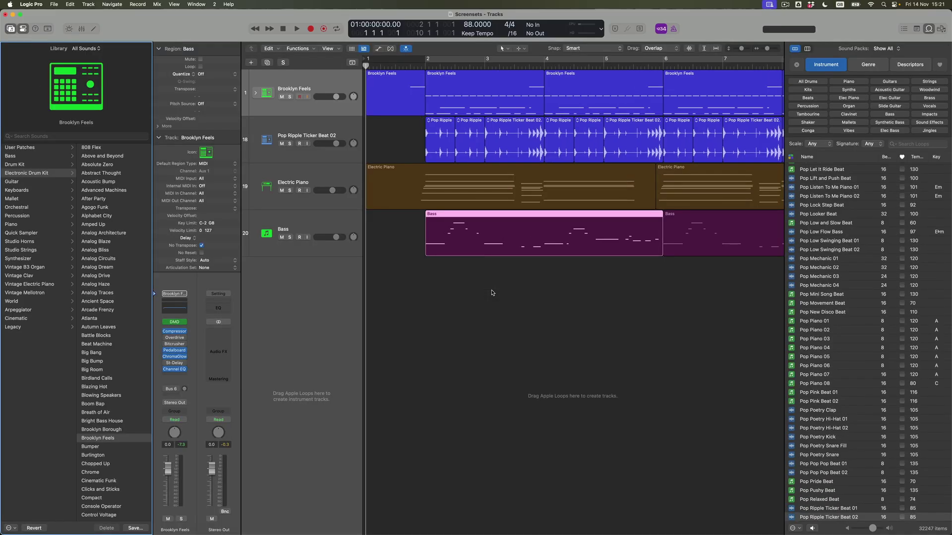
pyautogui.press('3')
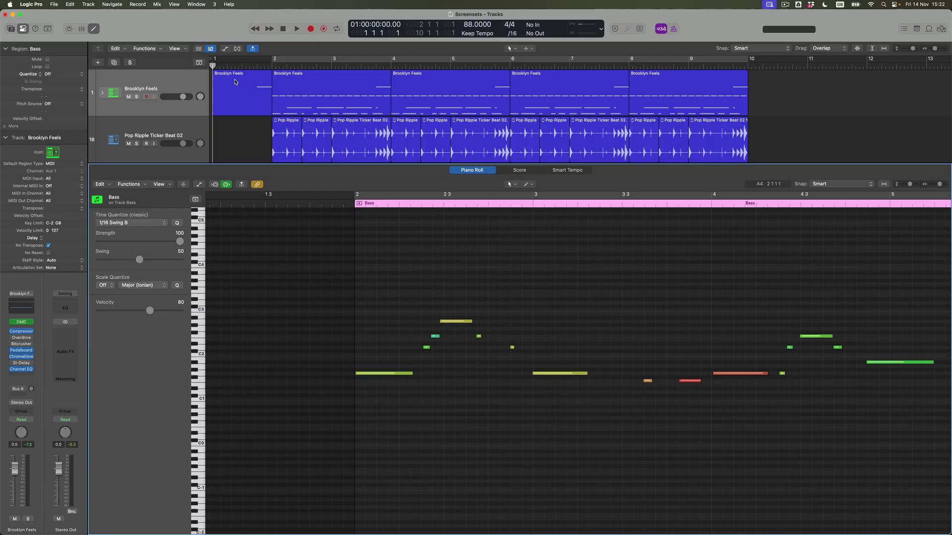
# Copy the MIDI Editing screenset into a new screenset 4 called 'Mixing'
pyautogui.click(215, 5)
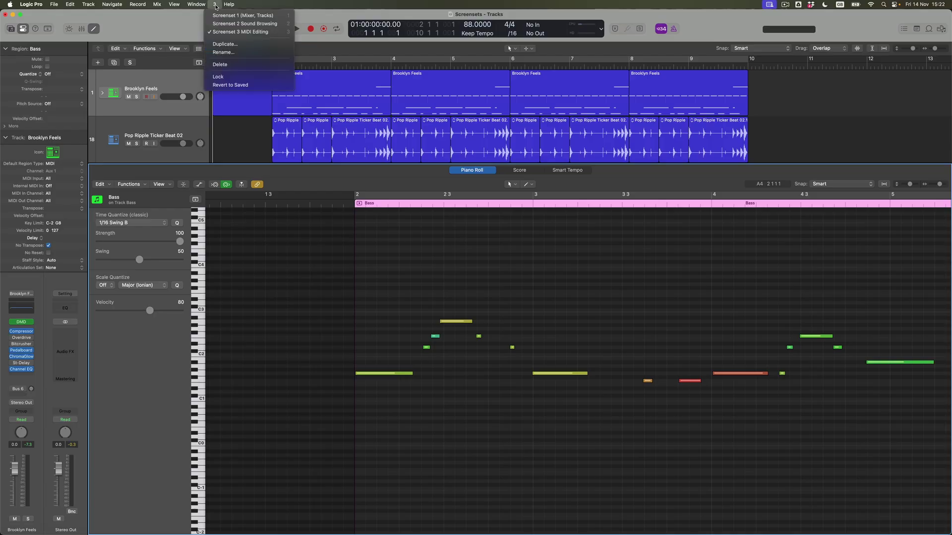
pyautogui.click(243, 45)
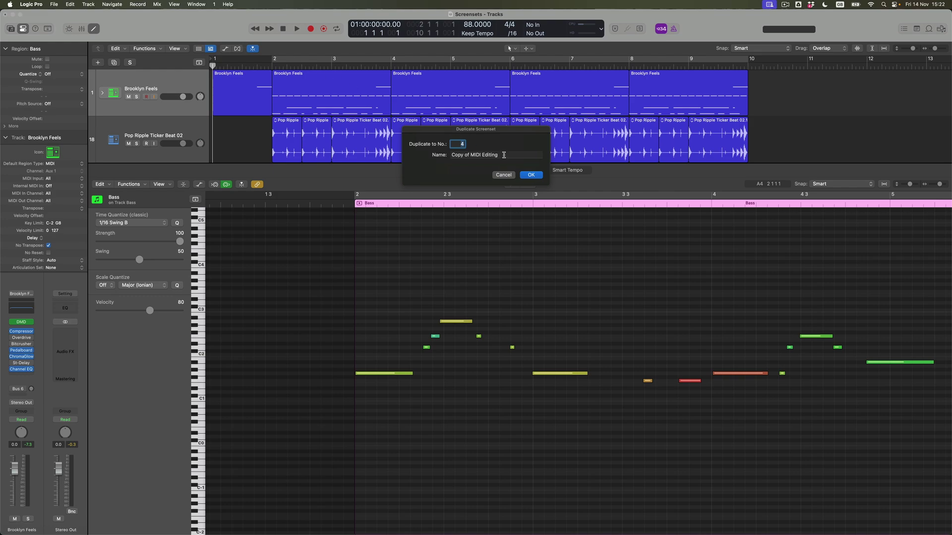
pyautogui.press('Tab')
pyautogui.write('M')
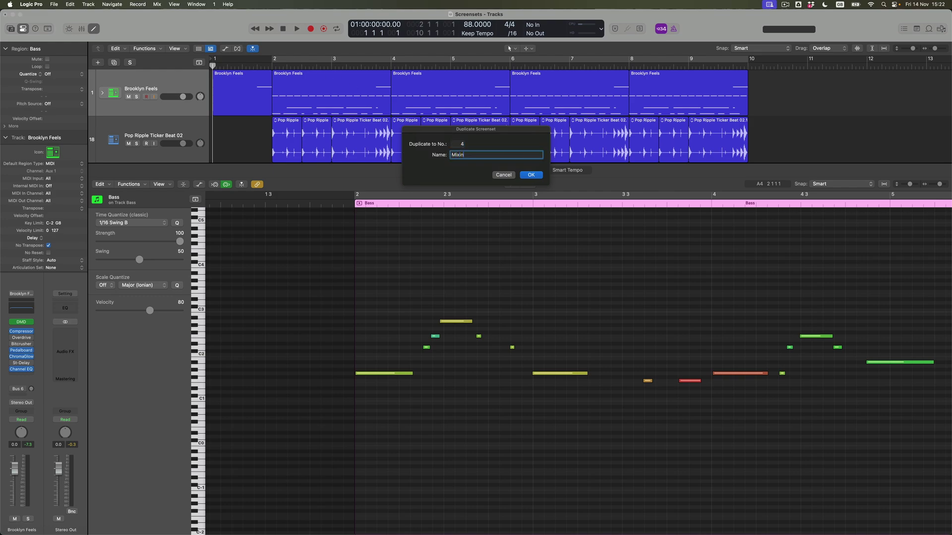
pyautogui.press('Return')
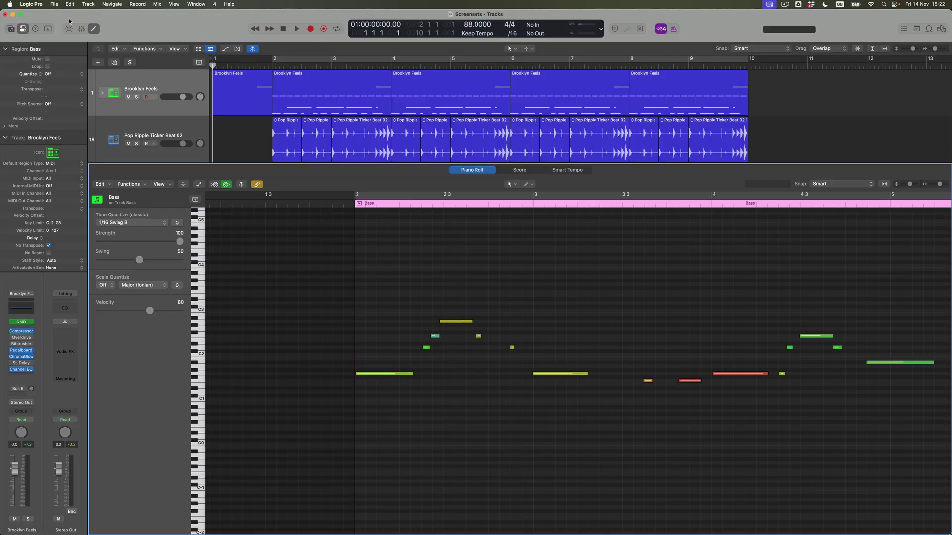
# Replace the Piano Roll with the Mixer and open the Stereo Out's Audio FX plug-in list
pyautogui.click(93, 29)
pyautogui.click(82, 29)
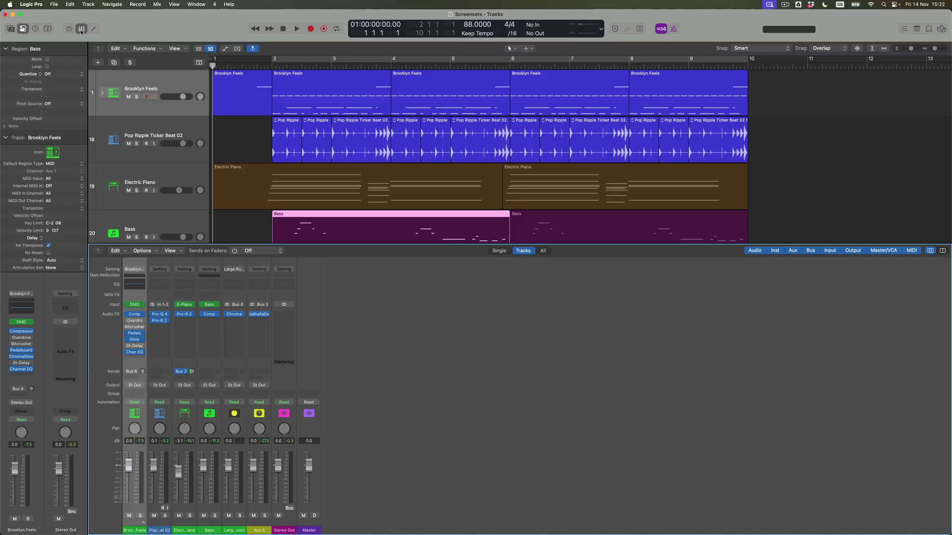
pyautogui.click(291, 327)
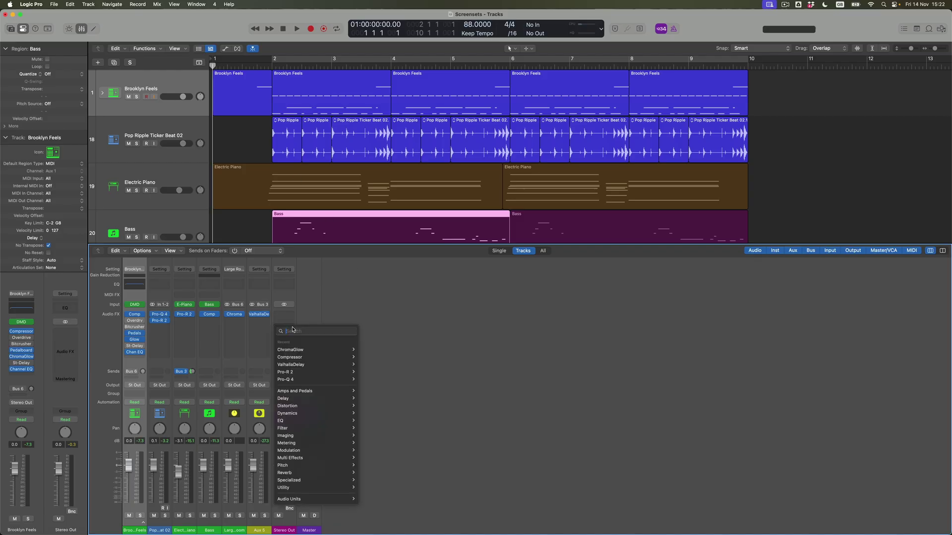
# Search 'ad' and insert a stereo Adaptive Limiter on the Stereo Out channel
pyautogui.write('ad')
pyautogui.moveTo(313, 343)
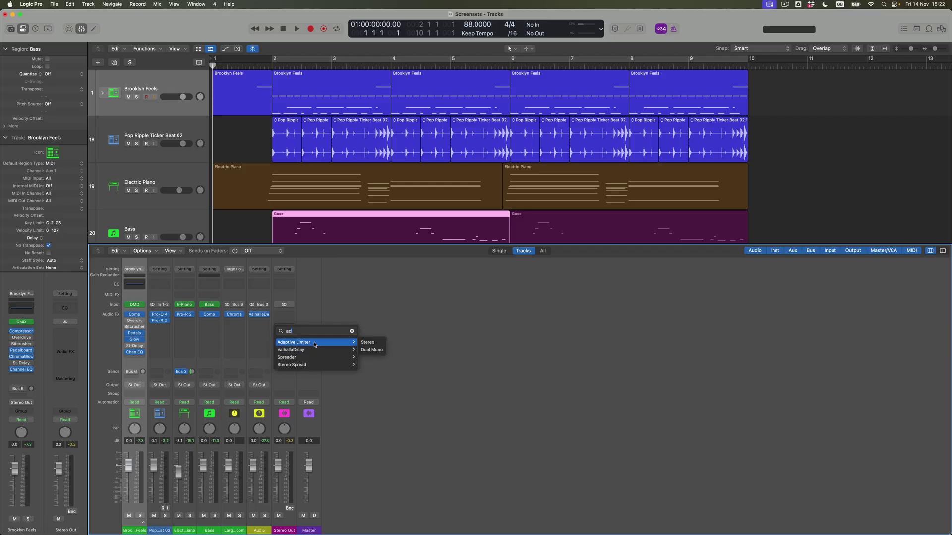
pyautogui.click(370, 342)
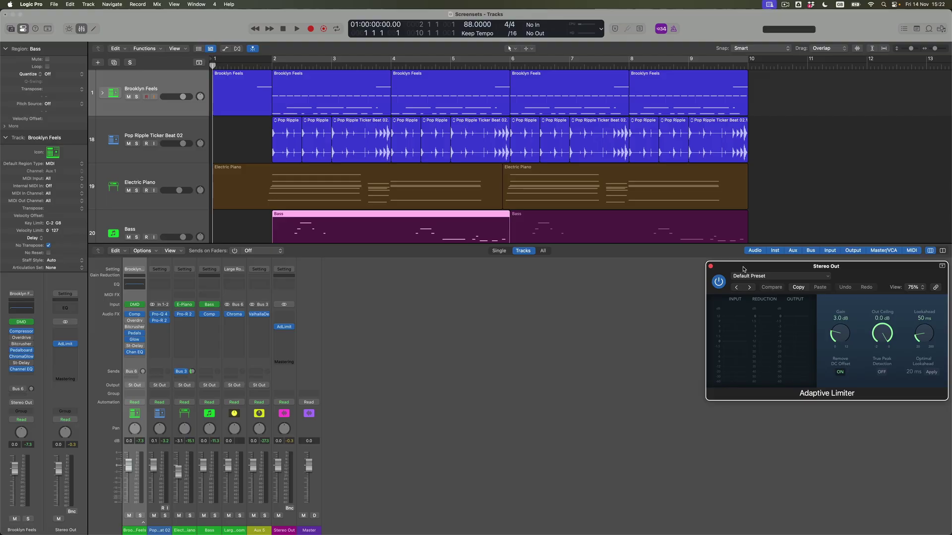
# Jump to screenset 1, then back to Mixing screenset 4 with the mixer and limiter showing
pyautogui.press('1')
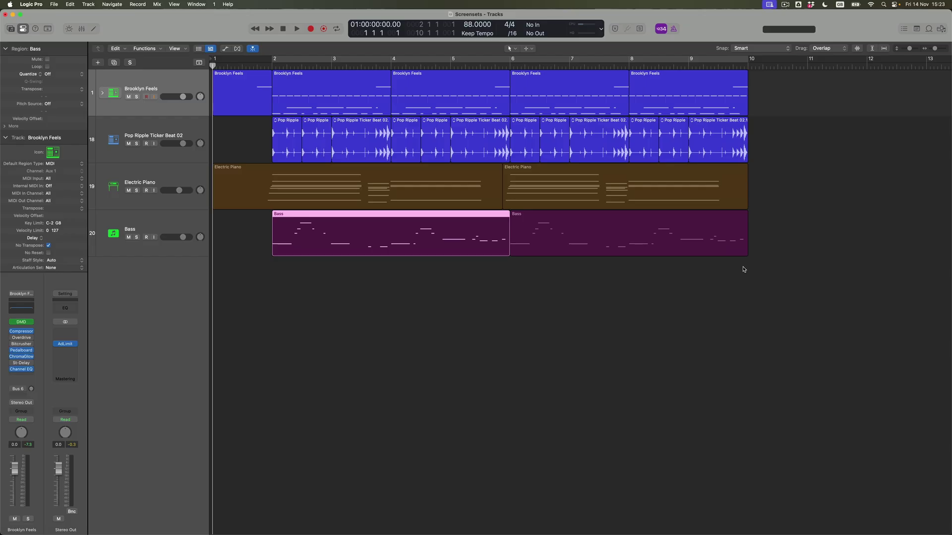
pyautogui.press('4')
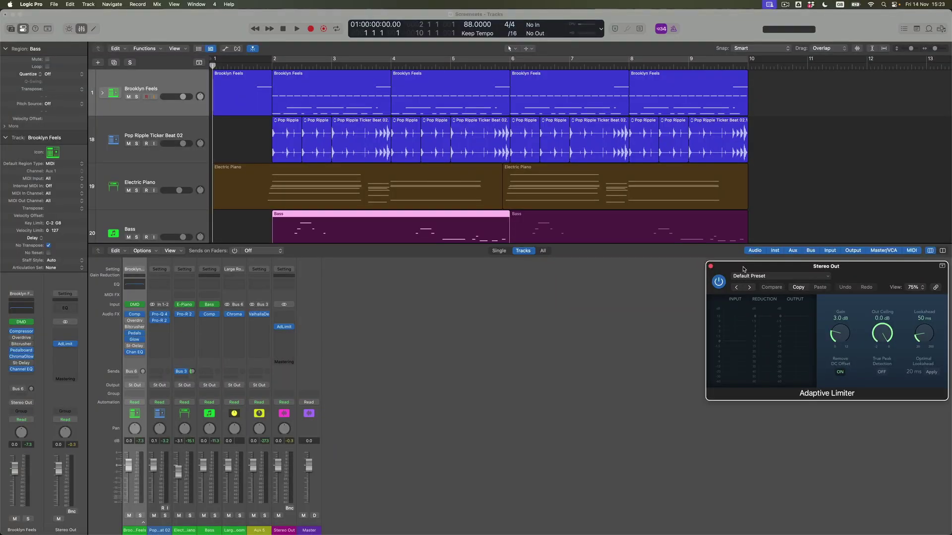
# Recall Screenset 1 to show the tracks-only layout
pyautogui.press('1')
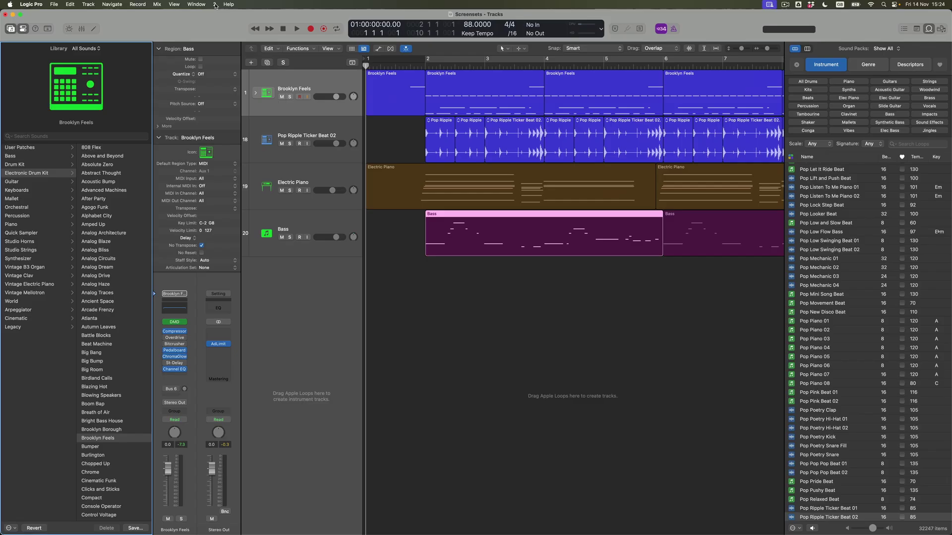
# Open the Electric Piano region in the Piano Roll, then return to Mixing screenset 4
pyautogui.click(483, 171)
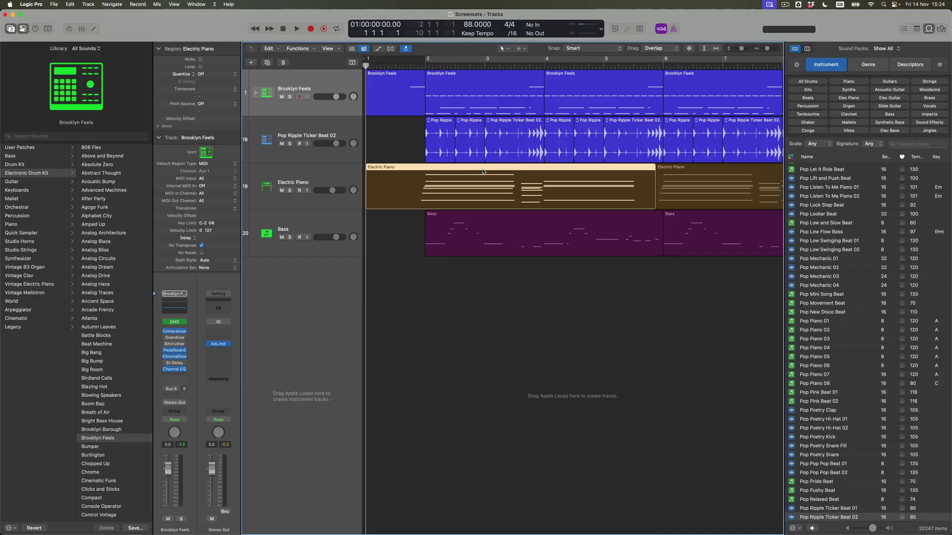
pyautogui.doubleClick(483, 171)
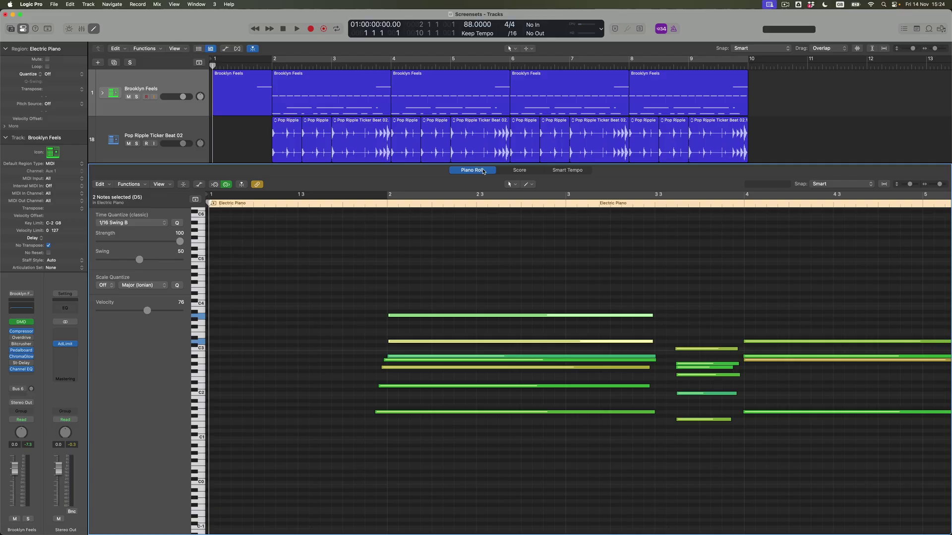
pyautogui.press('4')
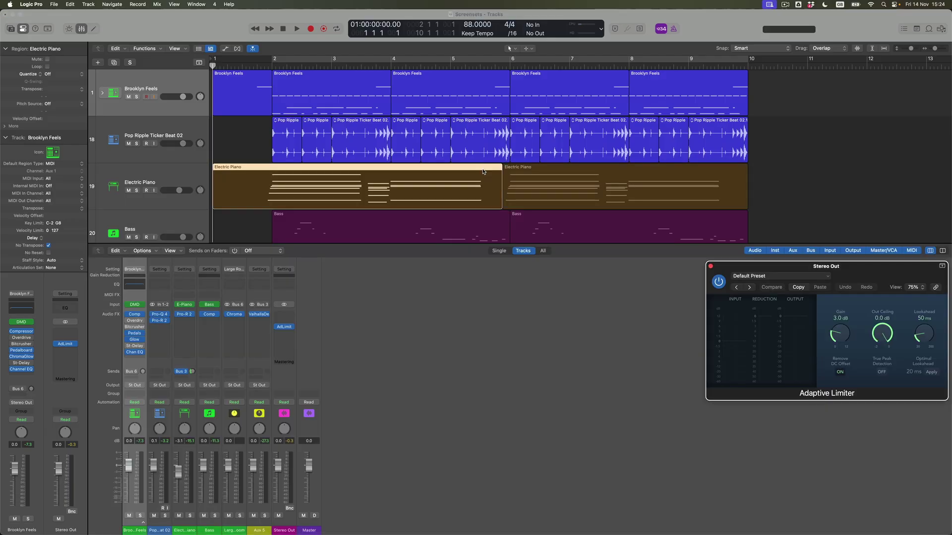